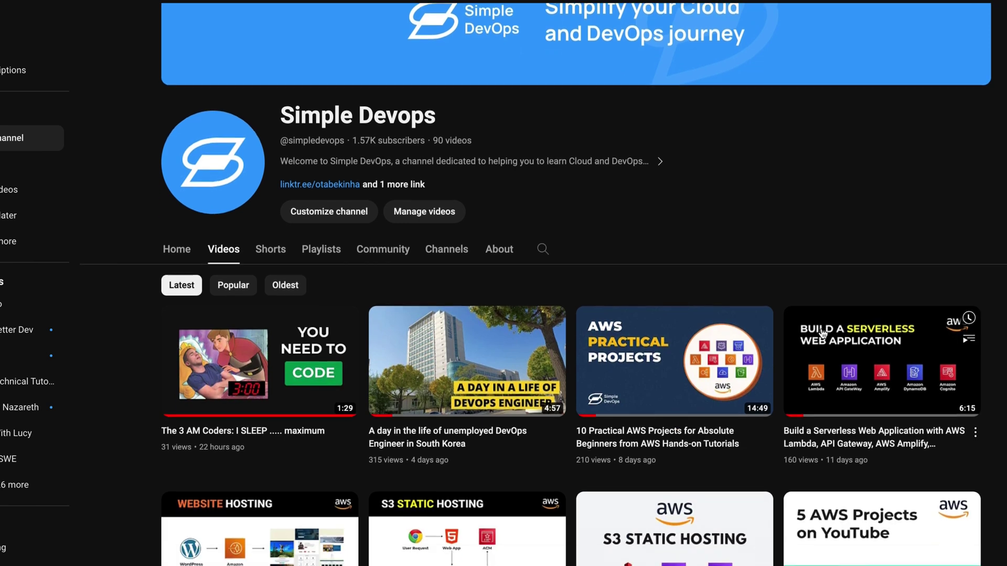
scroll(822, 336, down, 3)
scroll(822, 337, down, 5)
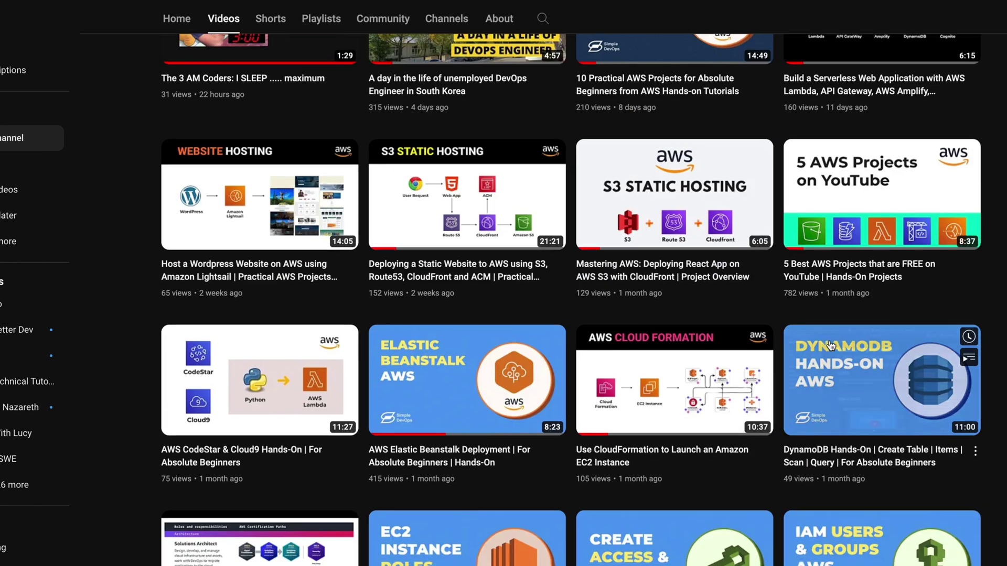
scroll(852, 350, down, 3)
scroll(851, 351, down, 4)
scroll(852, 350, down, 2)
scroll(859, 353, down, 2)
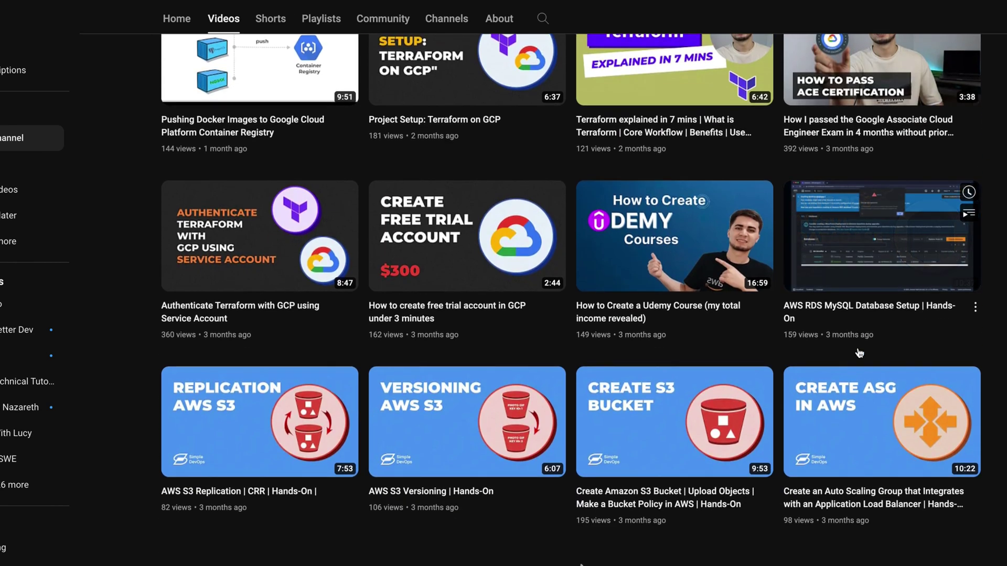